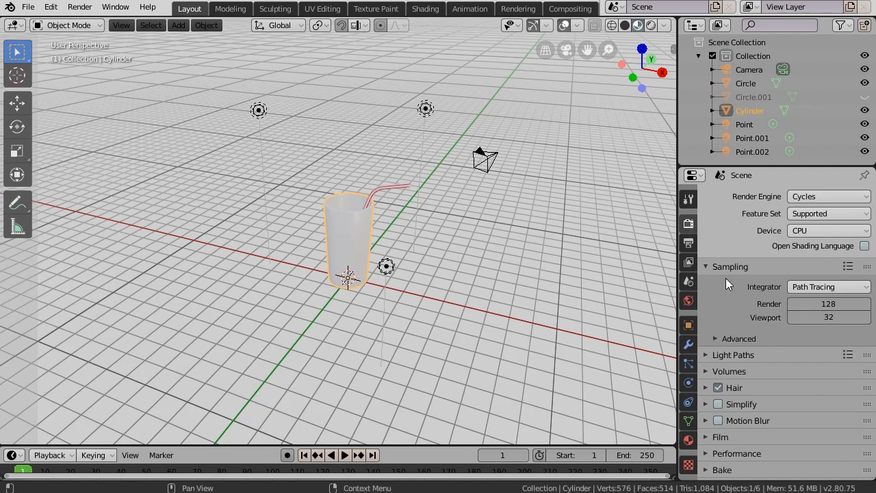
Open the Film render settings and check the Transparent option
click(705, 436)
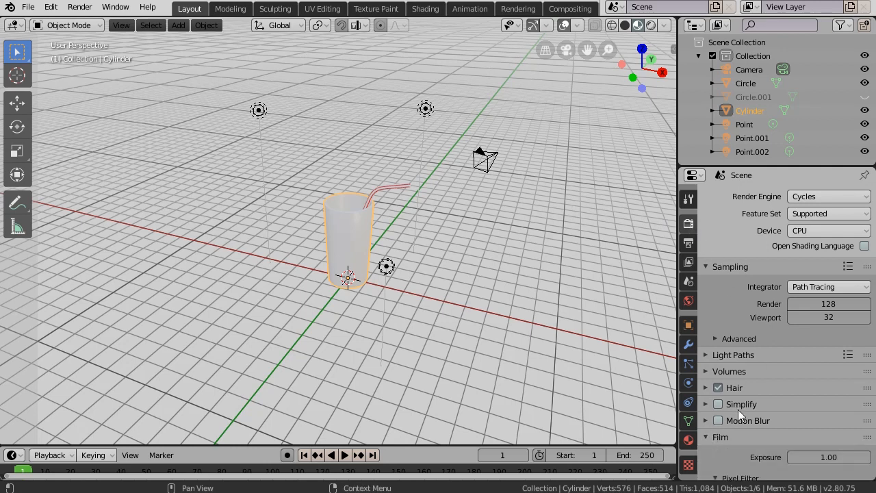
scroll(738, 409, down, 3)
scroll(738, 409, down, 2)
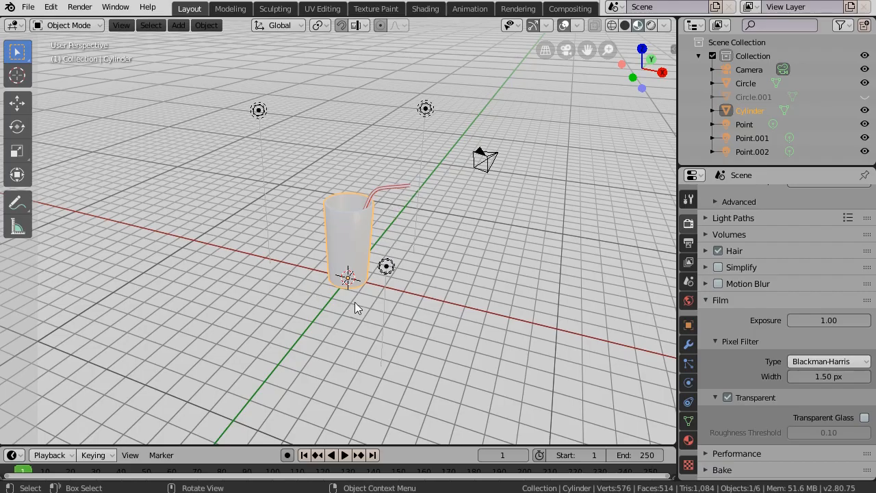
Change the drinking glass's material surface shader to Glass BSDF
middle_drag(440, 196, 442, 221)
scroll(307, 233, up, 5)
scroll(334, 219, down, 1)
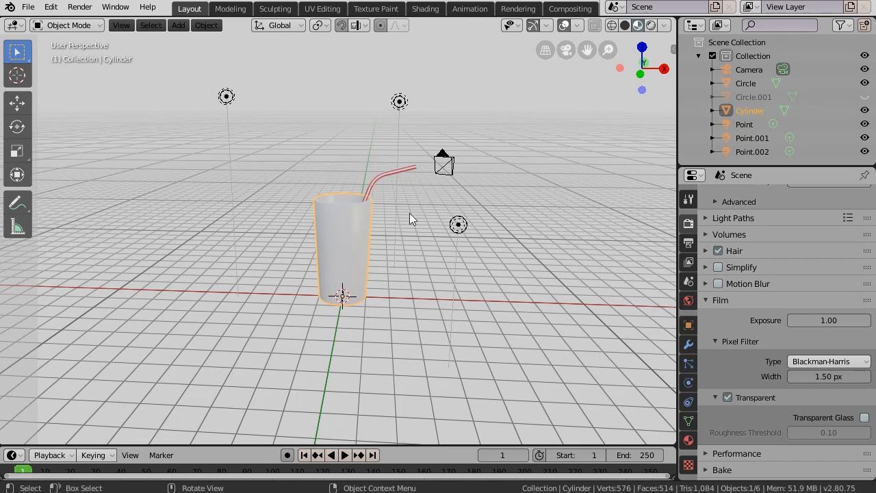
click(689, 440)
click(765, 269)
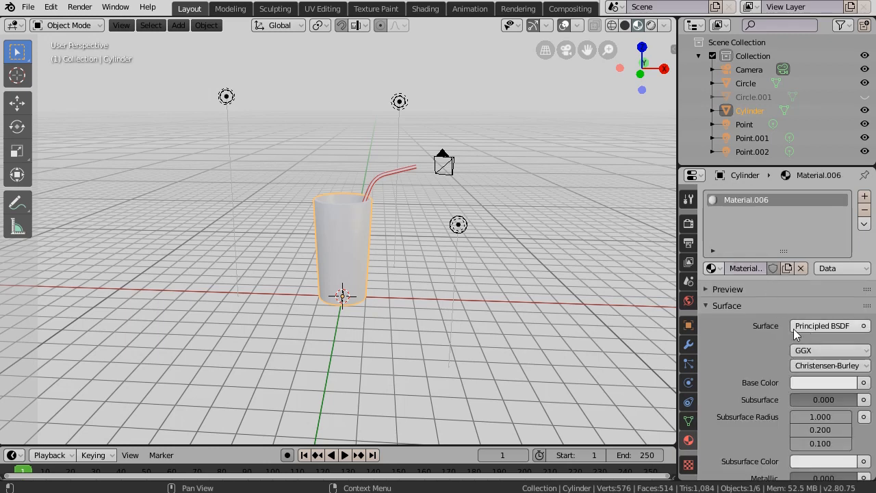
click(865, 326)
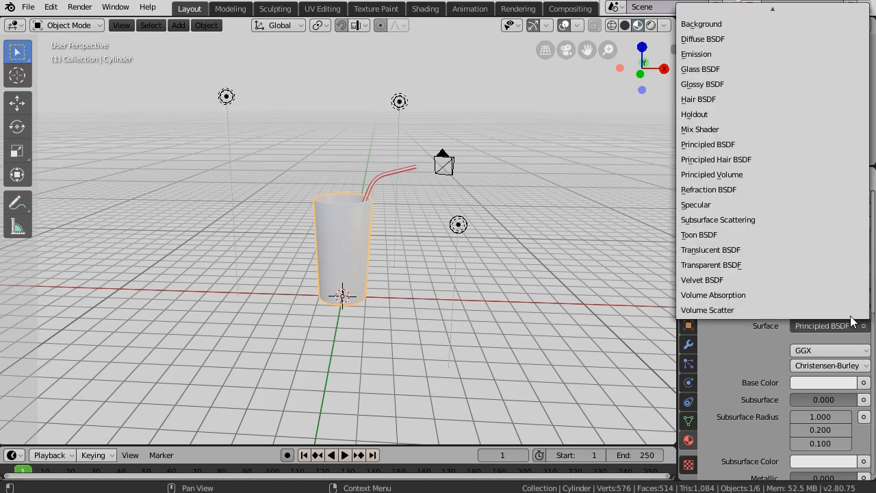
click(687, 70)
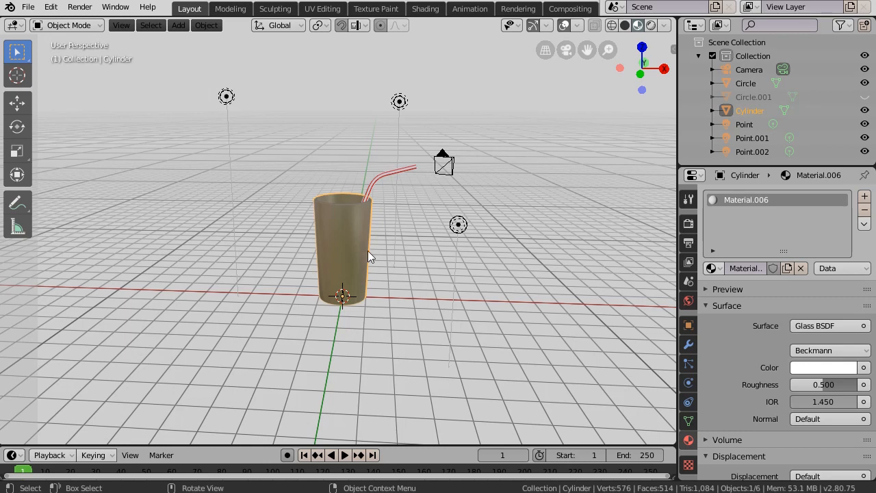
Set the Glass BSDF roughness to 0 and tint its color a very light blue
scroll(349, 241, up, 4)
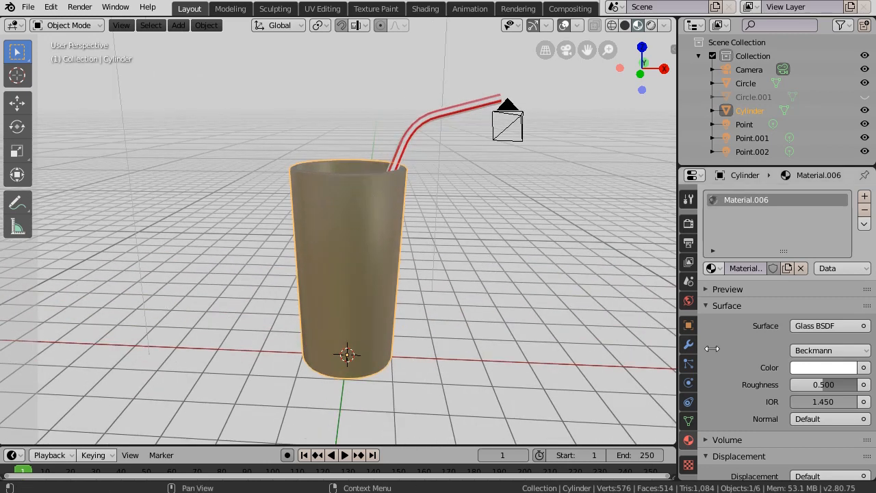
drag(825, 385, 777, 386)
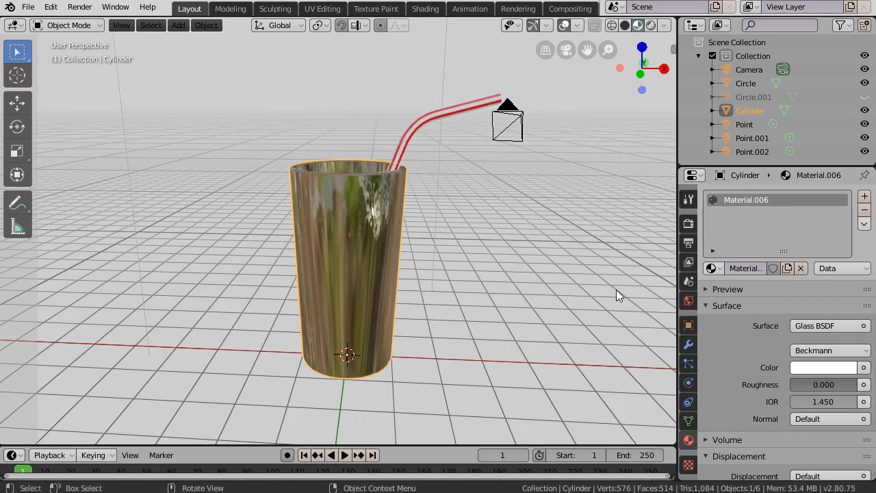
click(813, 368)
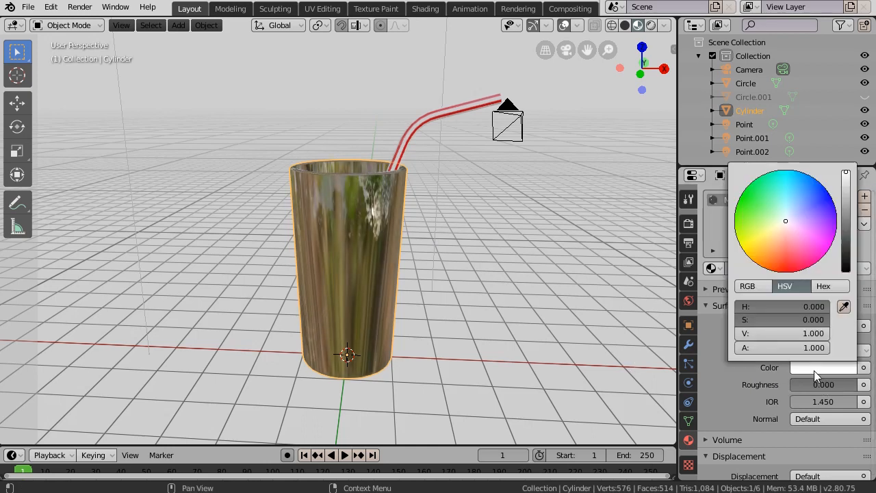
click(790, 211)
drag(790, 211, 788, 216)
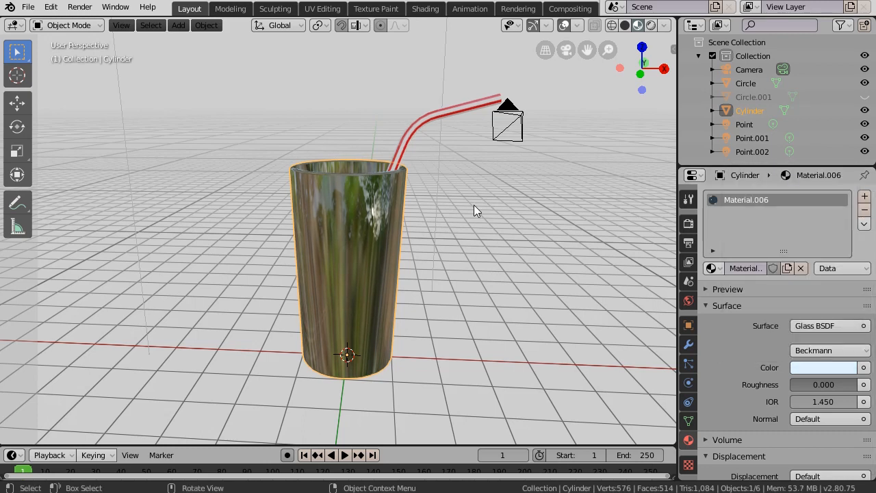
Render the scene, enlarge the render window to inspect the glass and straw, and close it
key(F12)
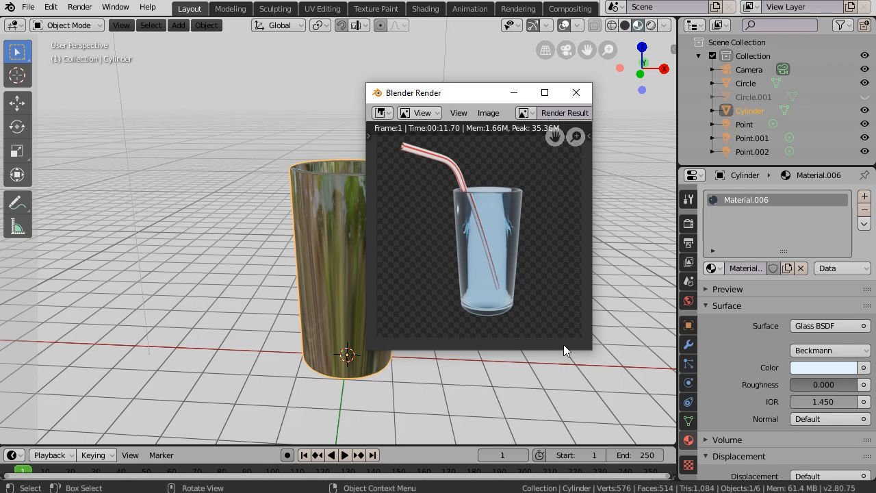
drag(589, 351, 637, 403)
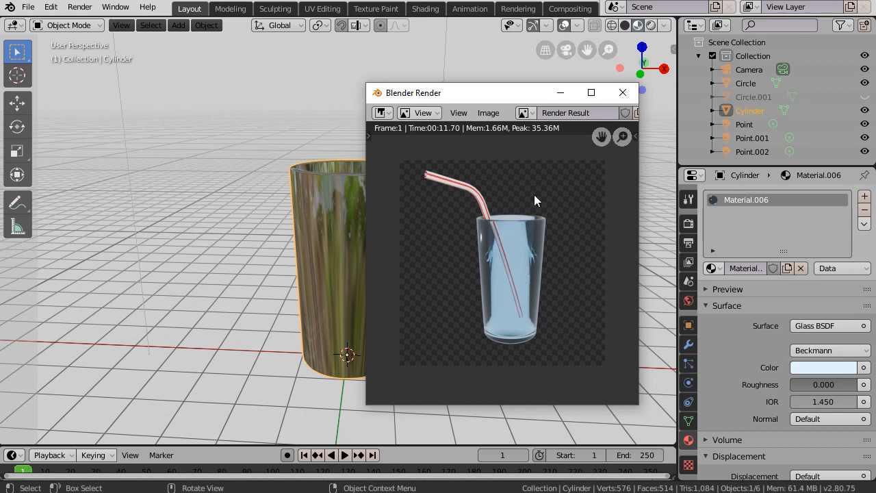
click(622, 92)
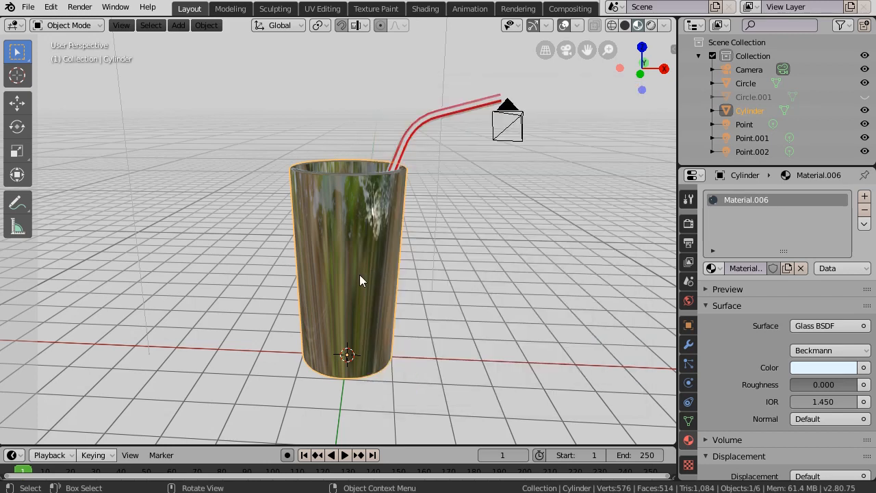
Switch to the Shading workspace and show the glass with Rendered viewport shading
click(426, 12)
mouse_move(405, 284)
mouse_down()
mouse_move(407, 197)
mouse_move(411, 216)
mouse_up()
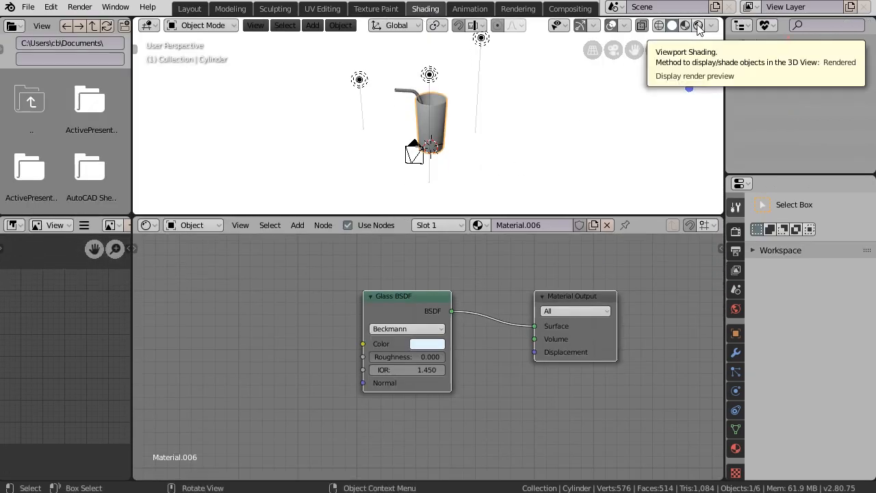
click(698, 26)
scroll(436, 141, up, 5)
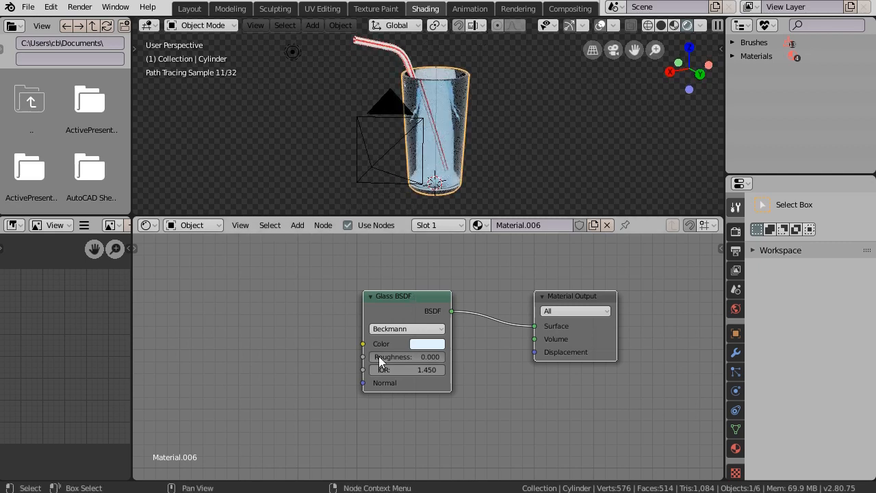
Set the Glass BSDF node's roughness to about 0.577 and render the scene to check the frosted look
drag(378, 355, 406, 356)
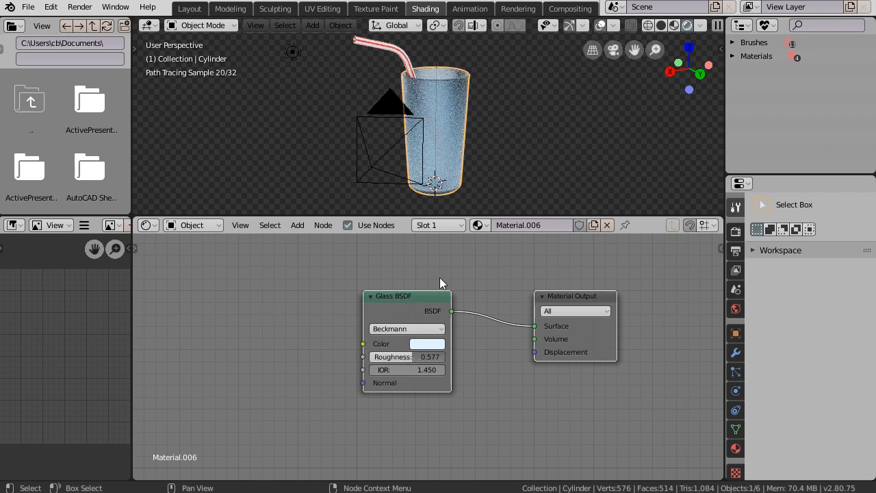
key(F12)
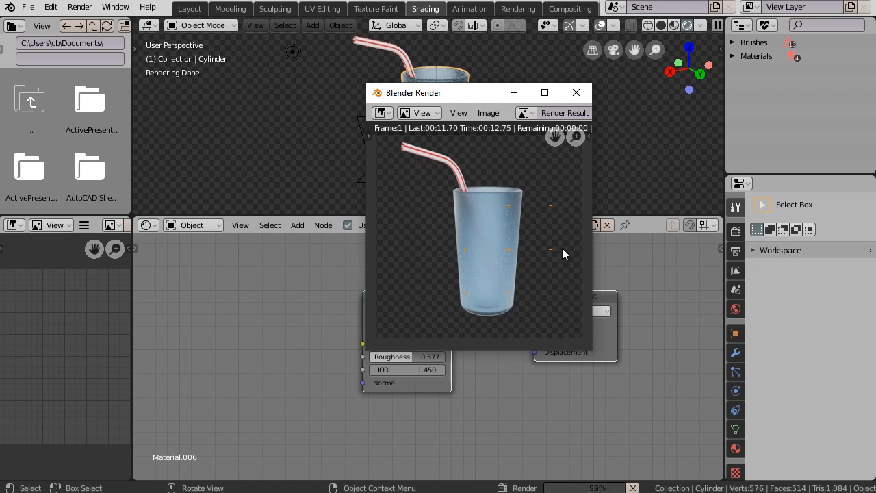
key(Escape)
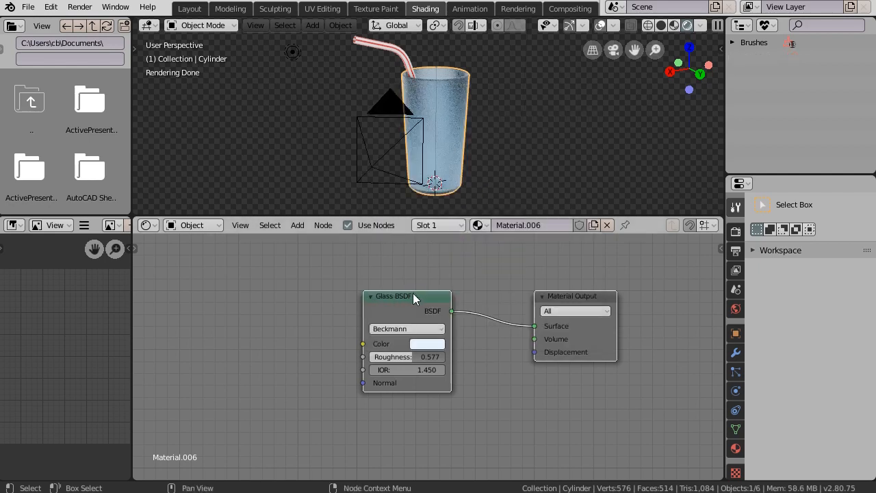
Change the glass material's surface shader to Principled BSDF and move its nodes higher in the node editor
click(736, 449)
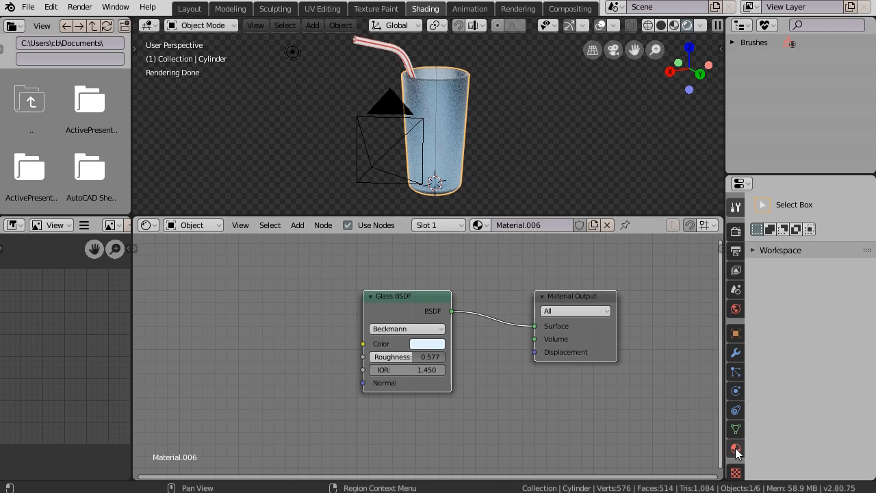
click(864, 310)
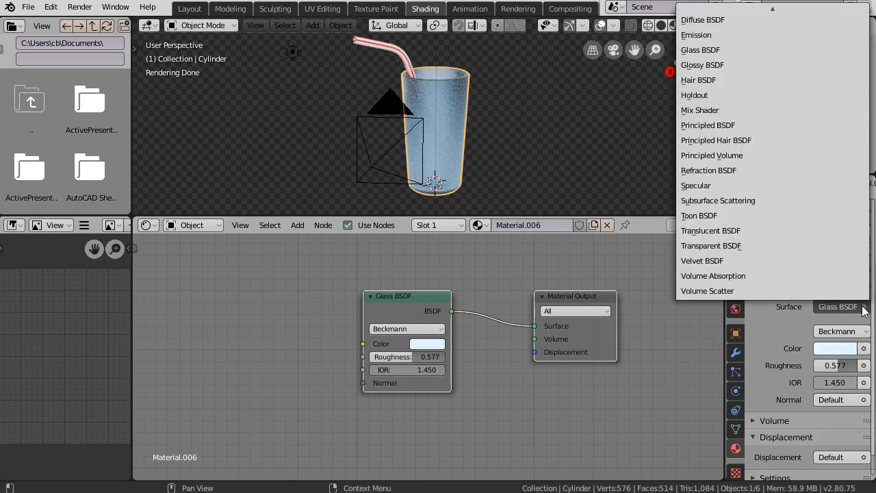
click(714, 125)
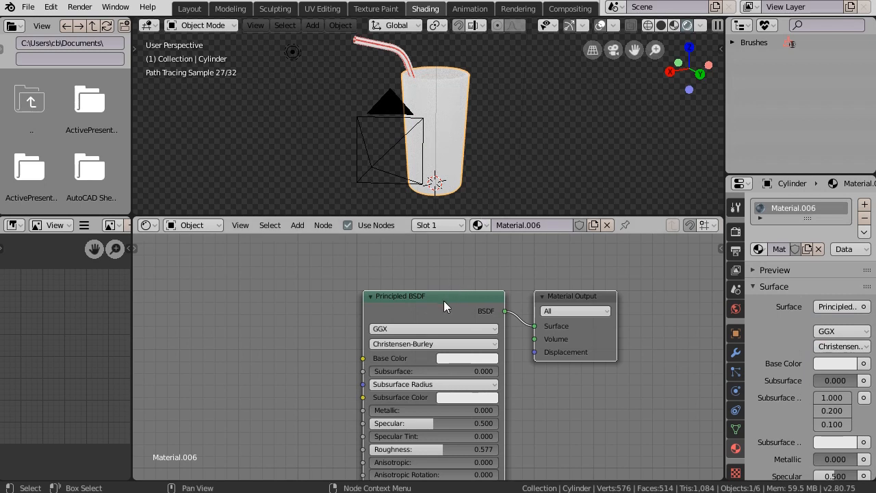
scroll(444, 301, down, 1)
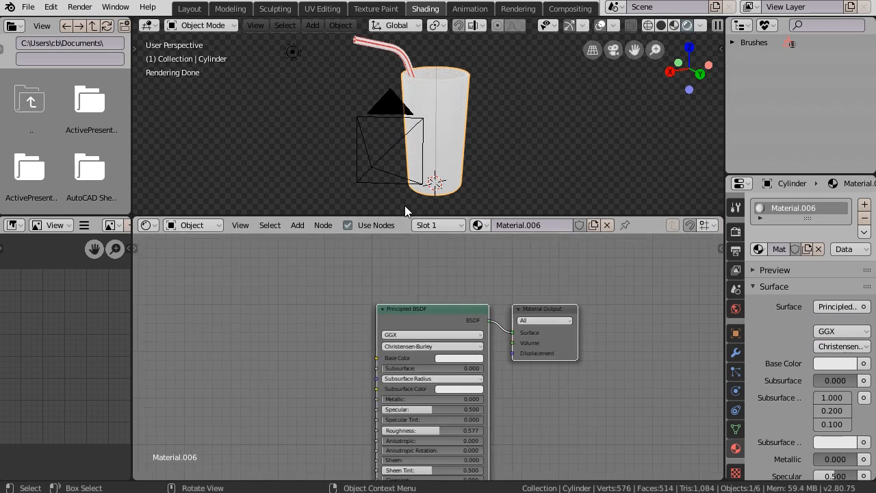
drag(404, 308, 360, 244)
Set the Principled BSDF base color to light blue and its transmission to about 0.886
click(400, 294)
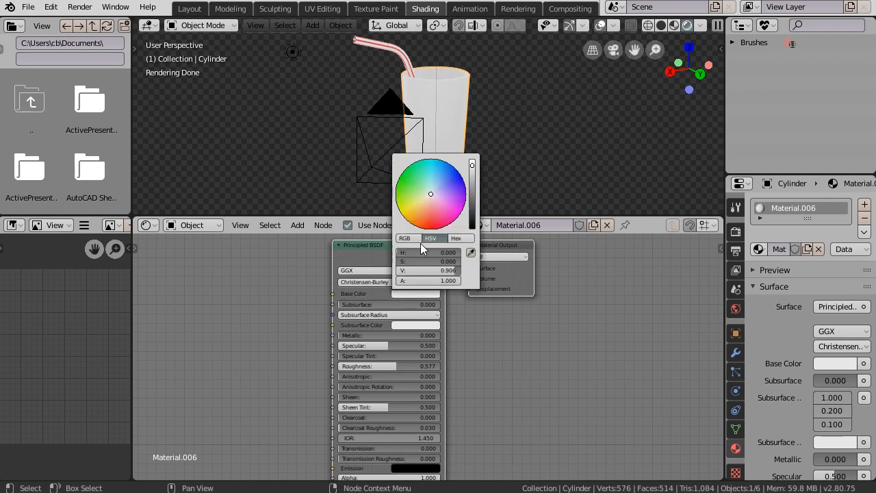
click(432, 190)
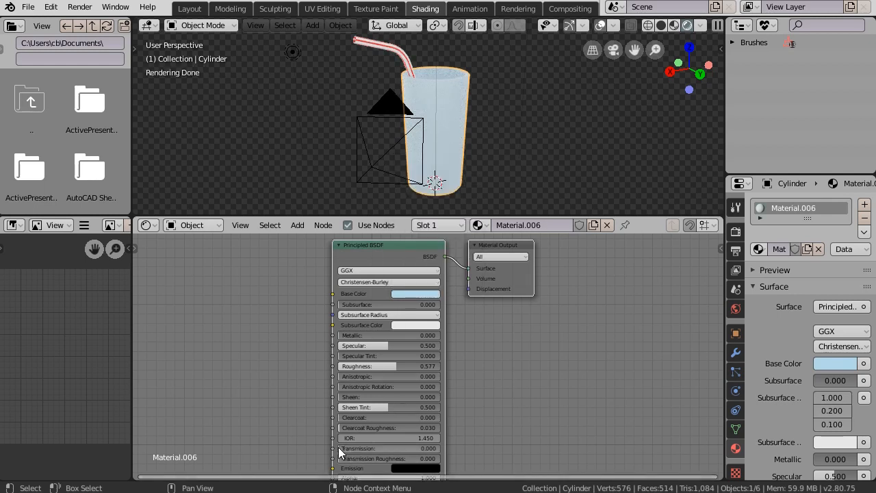
mouse_move(339, 450)
mouse_down()
mouse_move(434, 453)
mouse_move(427, 449)
mouse_up()
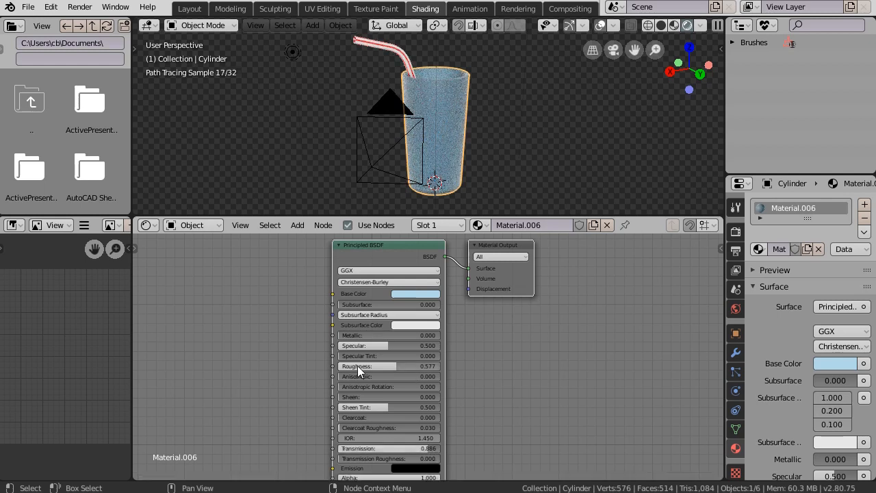
Set the Principled BSDF roughness to about 0.163 and specular to about 0.741
drag(396, 365, 343, 368)
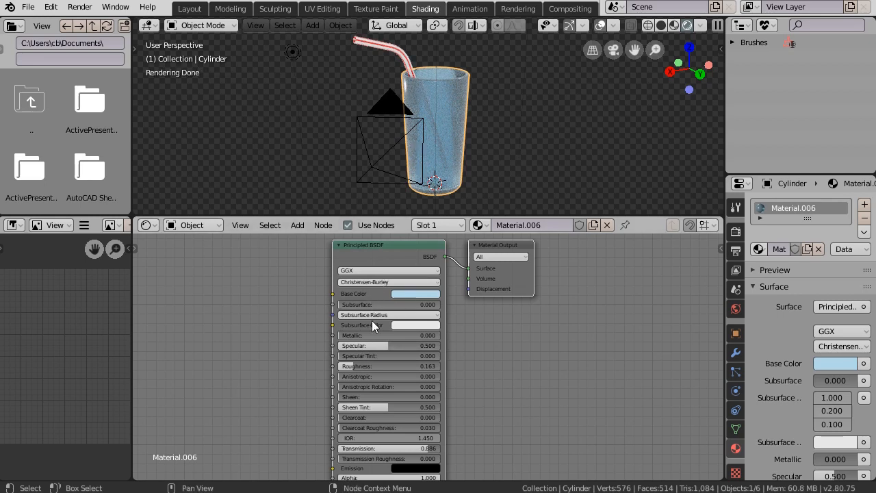
drag(386, 345, 406, 348)
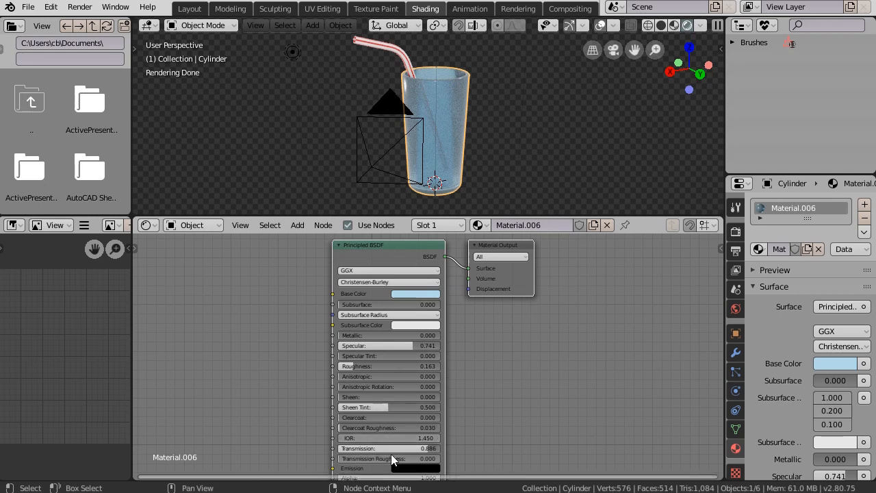
Try IOR values of 0.250 and 1.550 on the Principled BSDF node and restore the IOR to 1.450
scroll(443, 394, down, 1)
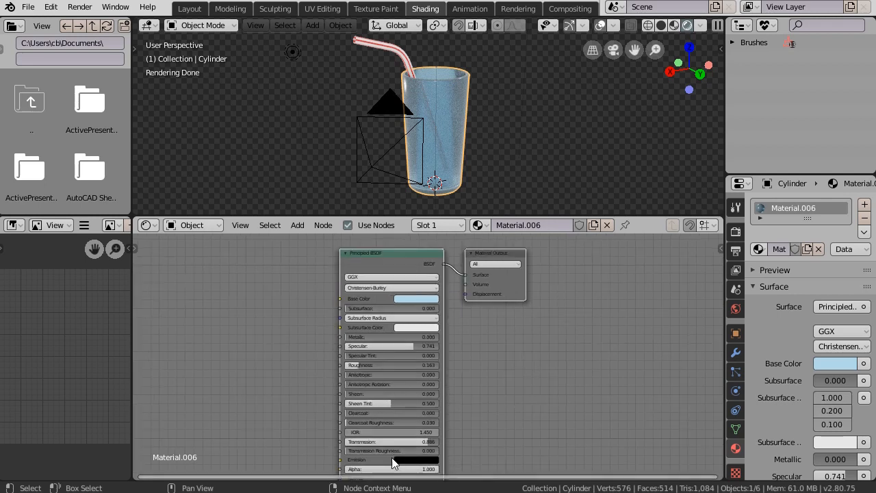
middle_drag(389, 431, 395, 409)
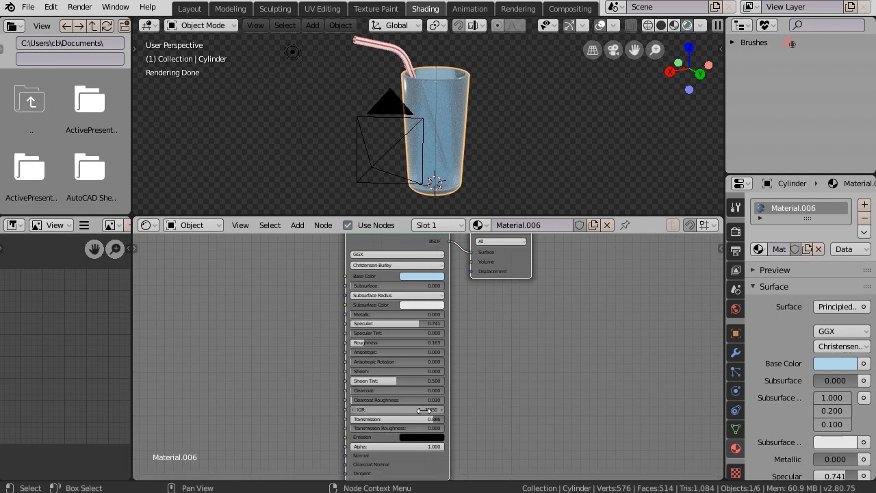
mouse_move(402, 409)
mouse_down()
mouse_move(409, 409)
mouse_move(391, 409)
mouse_up()
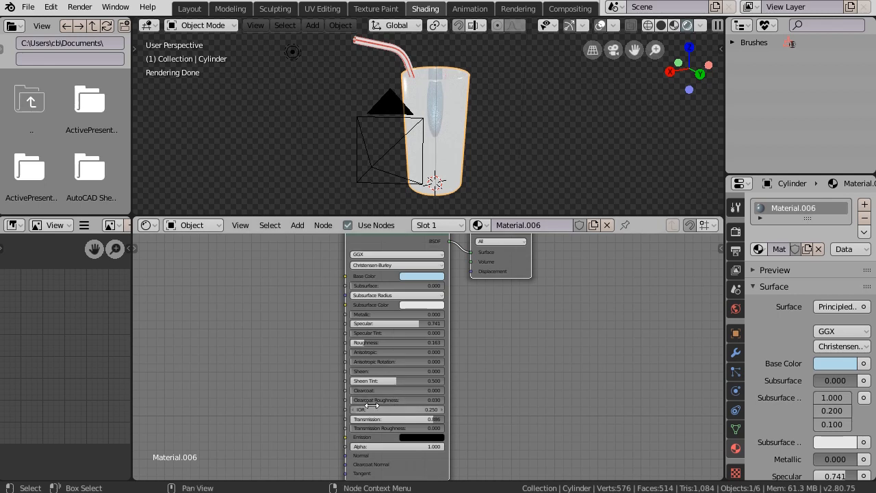
mouse_move(390, 409)
mouse_down()
mouse_move(404, 410)
mouse_move(384, 410)
mouse_up()
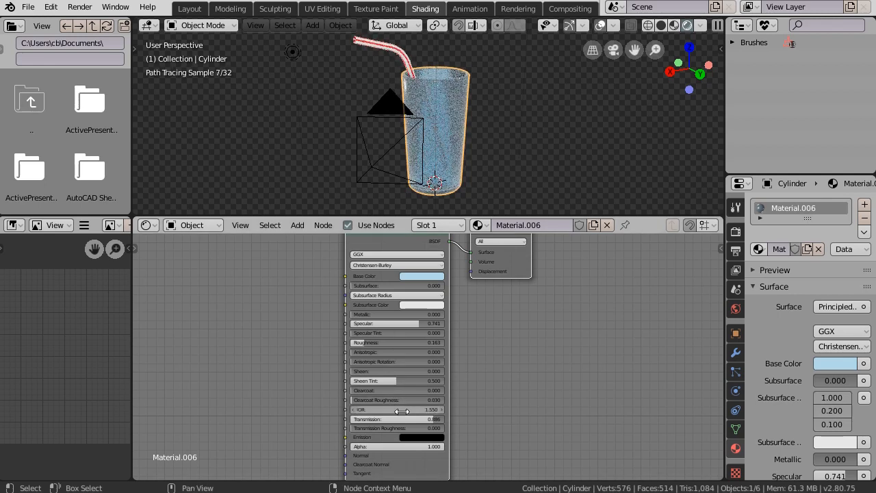
click(415, 412)
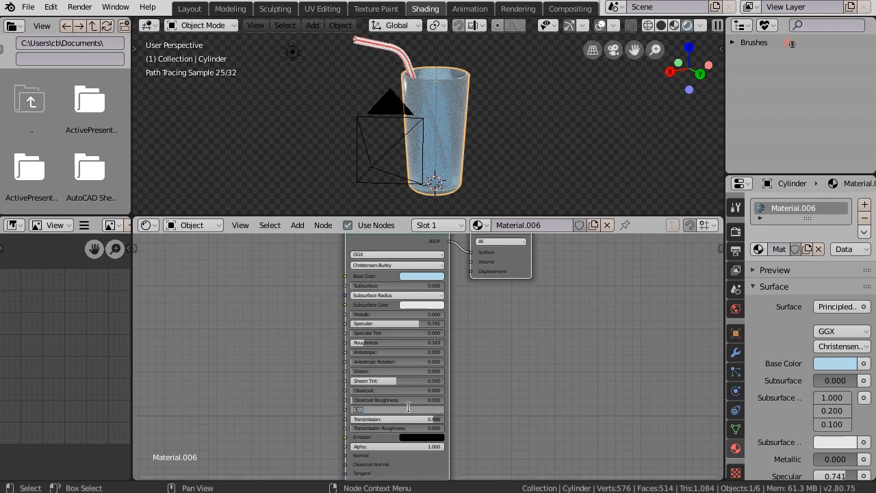
text(1)
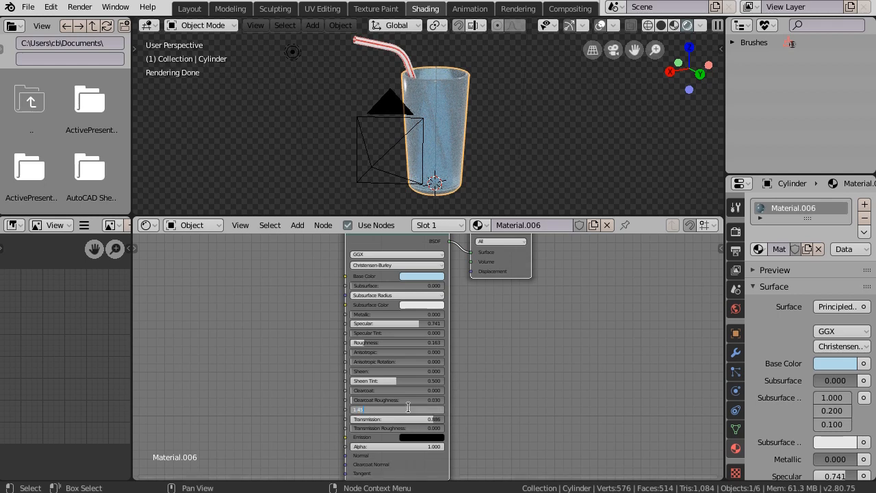
key(Return)
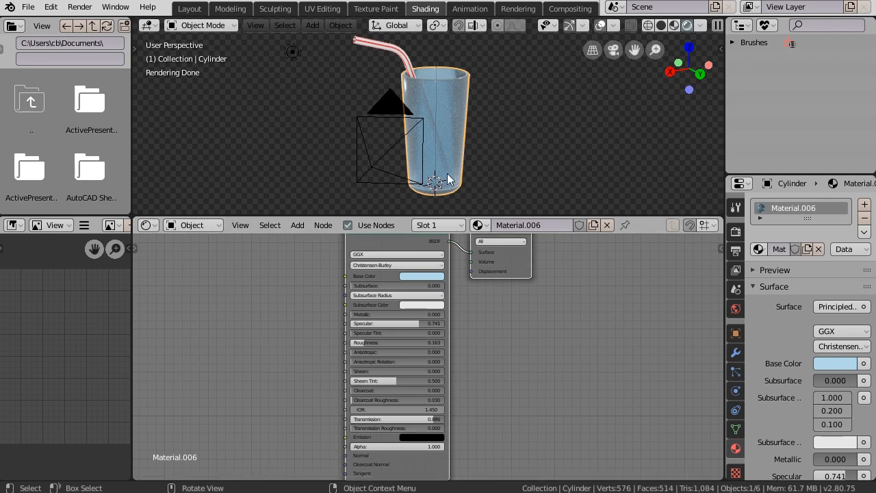
scroll(476, 115, down, 4)
middle_drag(474, 129, 483, 50)
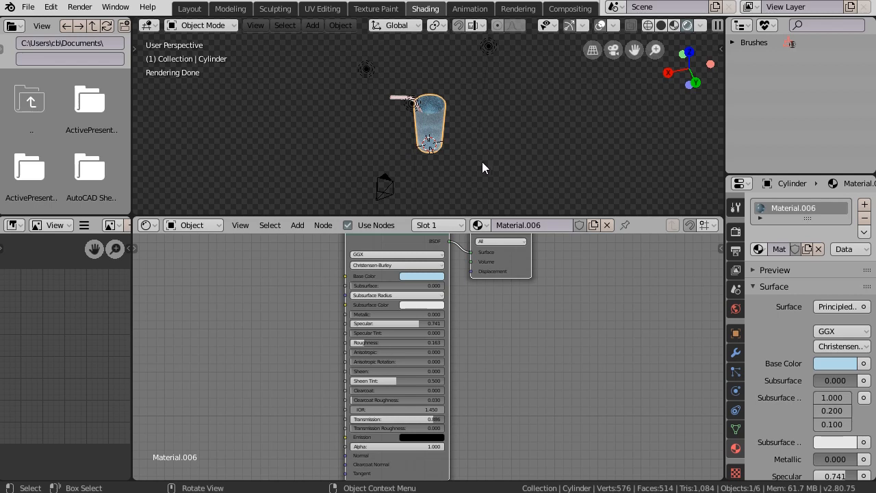
middle_drag(490, 178, 512, 125)
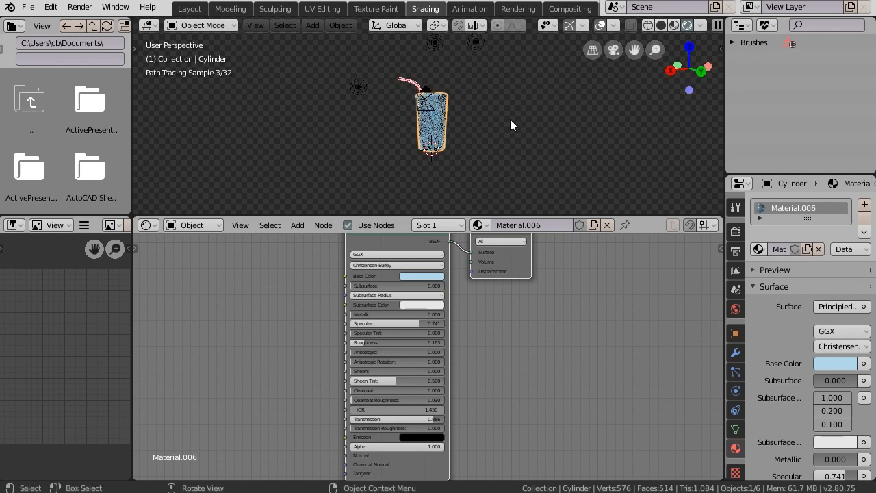
mouse_move(449, 143)
middle_down()
mouse_move(455, 154)
mouse_move(447, 154)
middle_up()
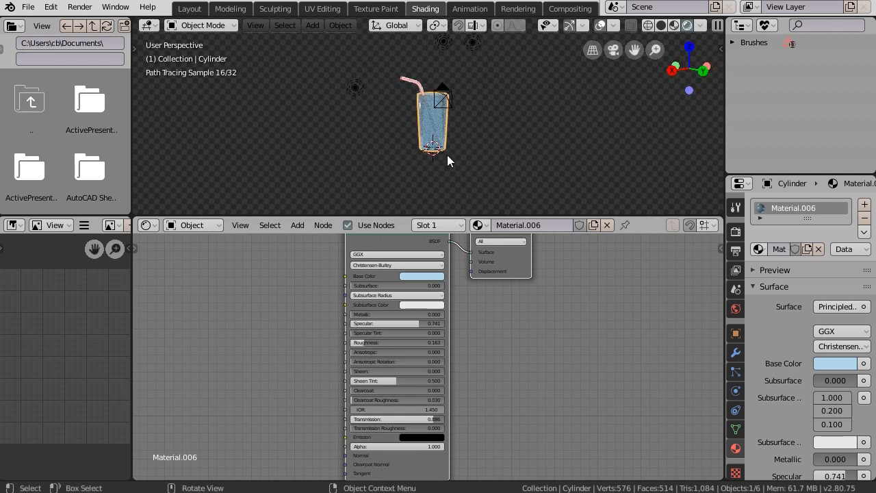